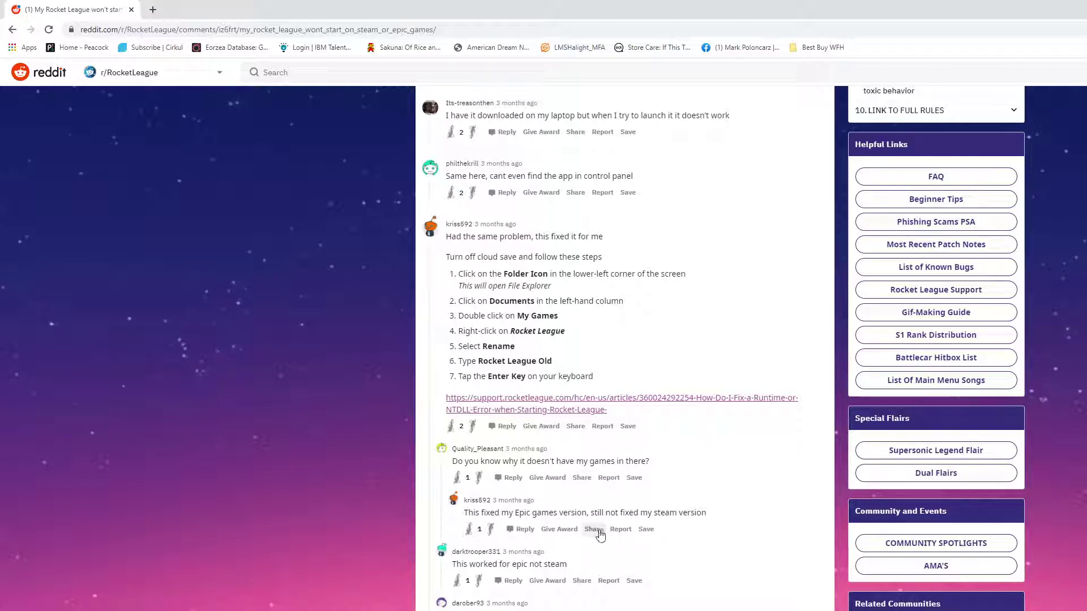
Scroll up and down through the Reddit troubleshooting thread
scroll(600, 535, "up", 2)
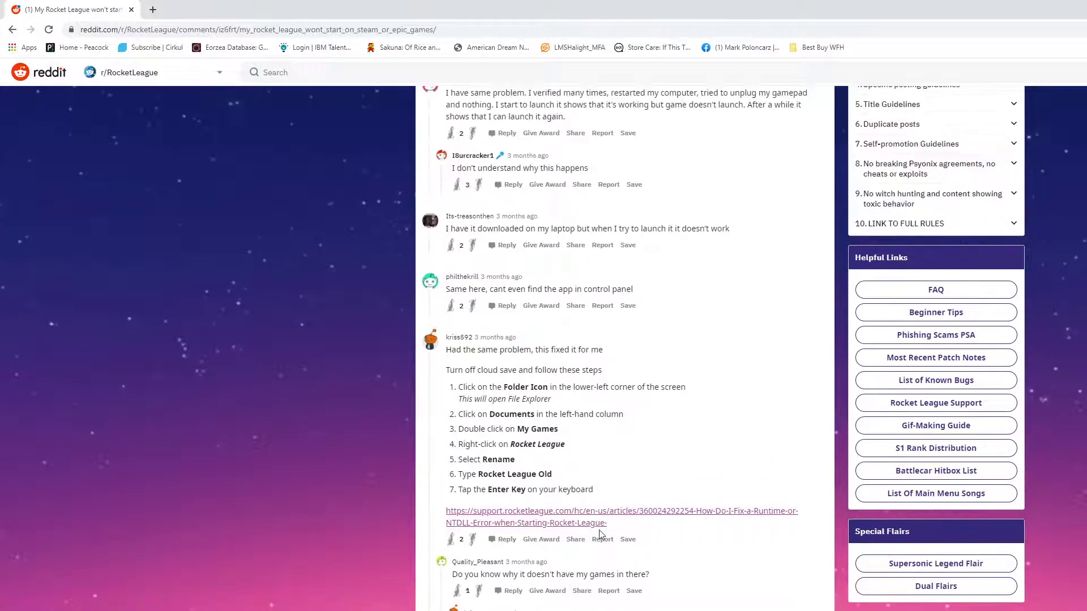
scroll(600, 535, "up", 7)
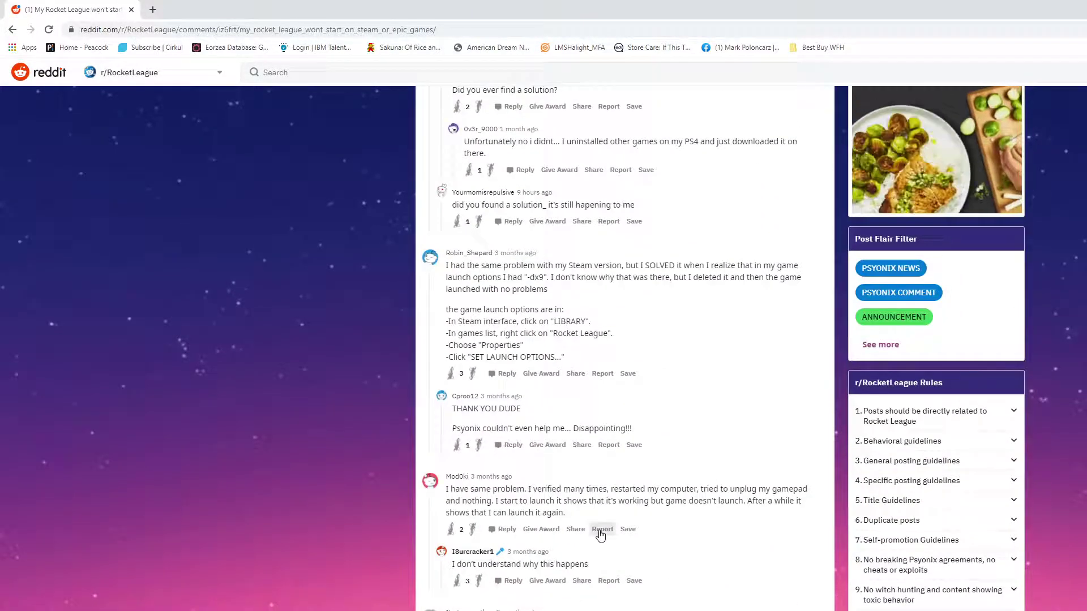
scroll(600, 535, "up", 7)
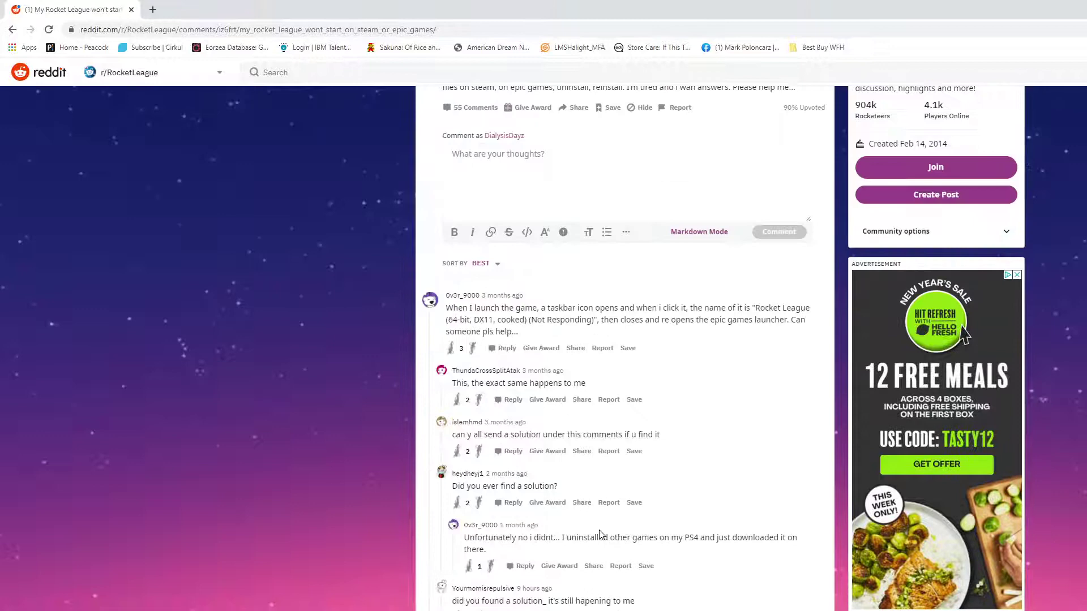
scroll(601, 510, "up", 5)
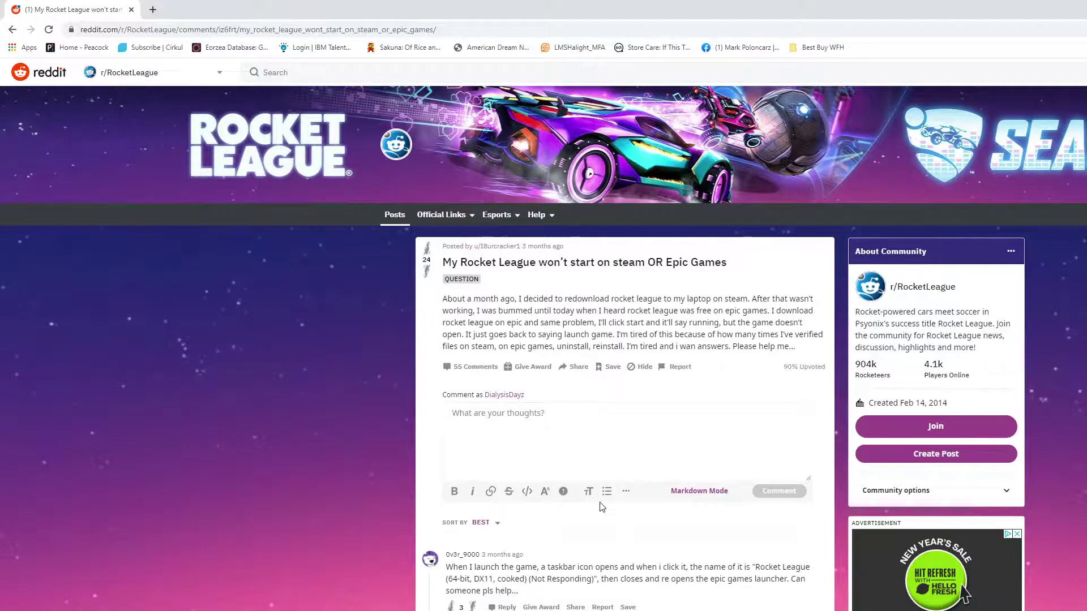
scroll(602, 507, "down", 7)
scroll(602, 507, "down", 9)
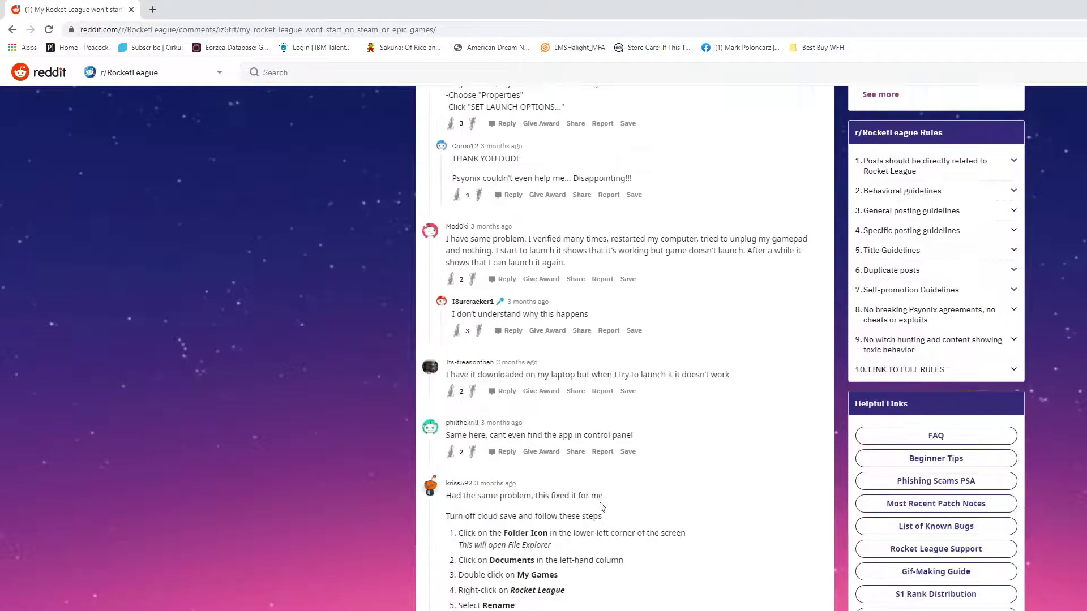
scroll(602, 507, "down", 3)
scroll(602, 506, "down", 4)
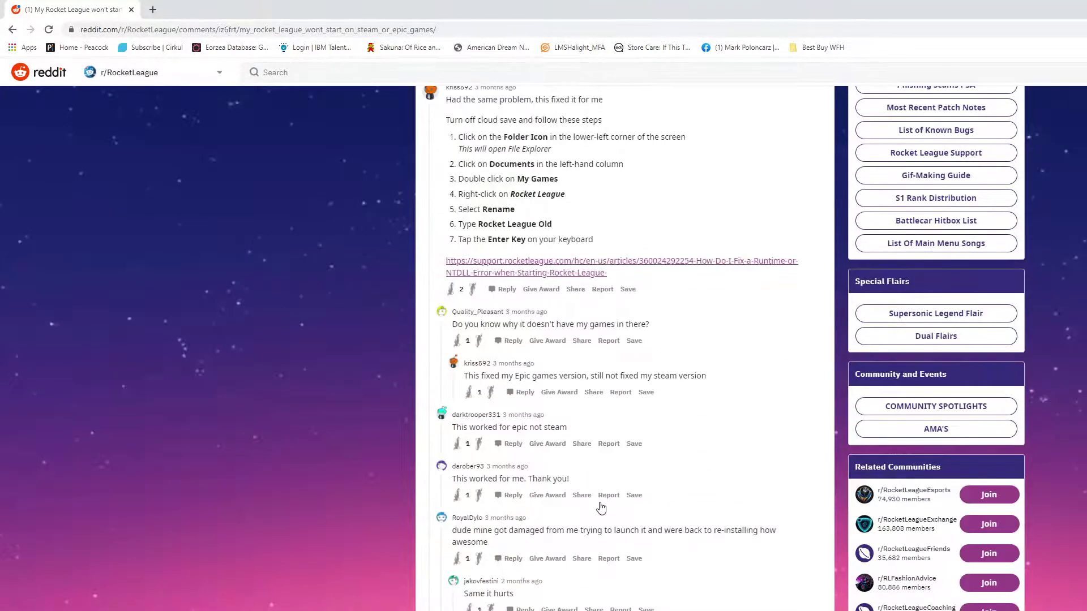
scroll(602, 507, "down", 9)
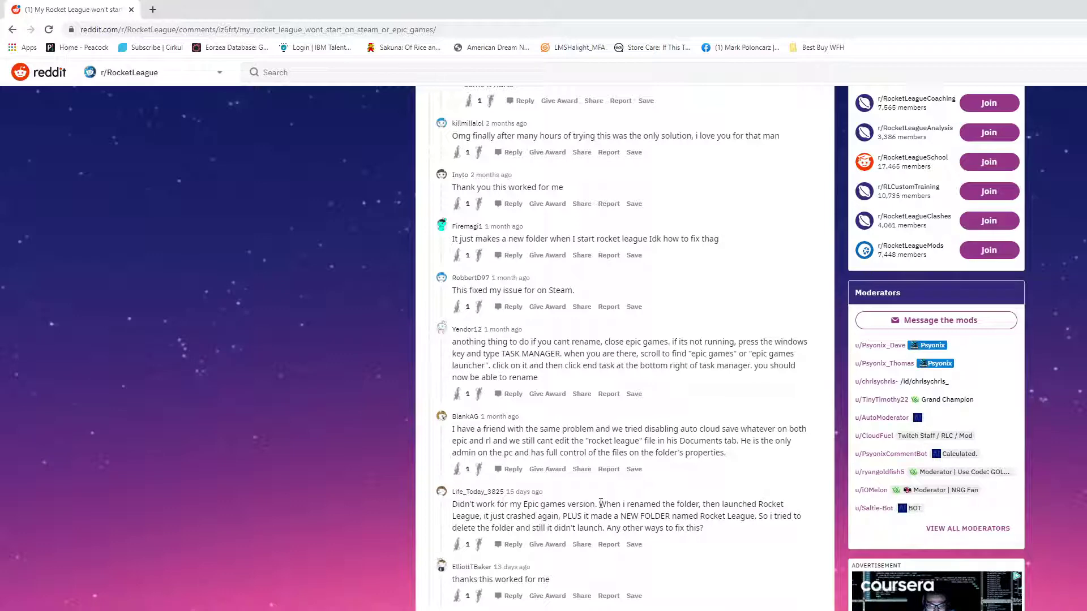
scroll(601, 504, "down", 5)
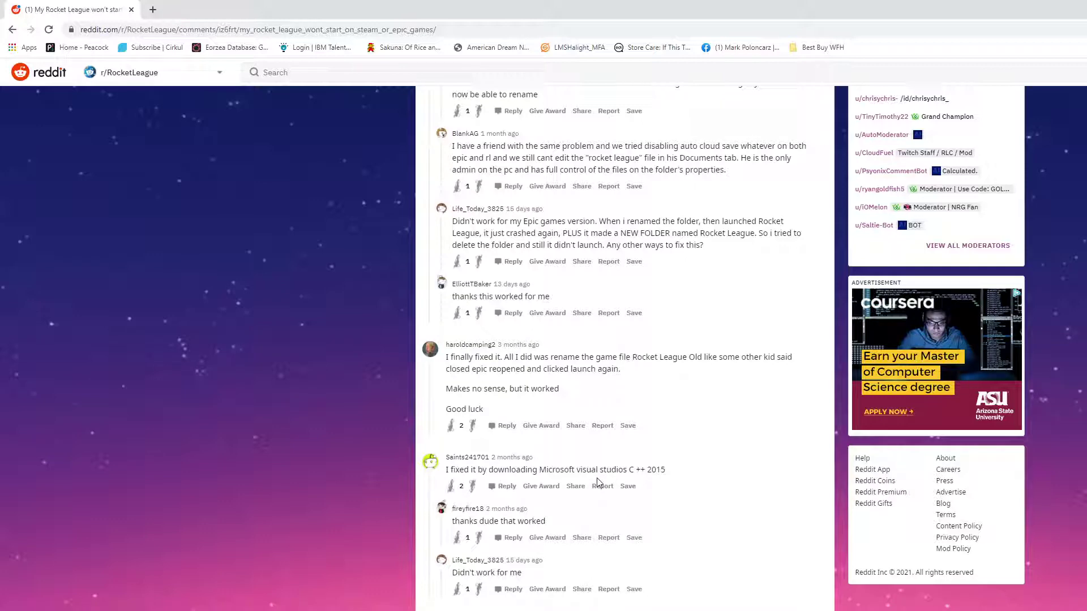
scroll(597, 482, "down", 10)
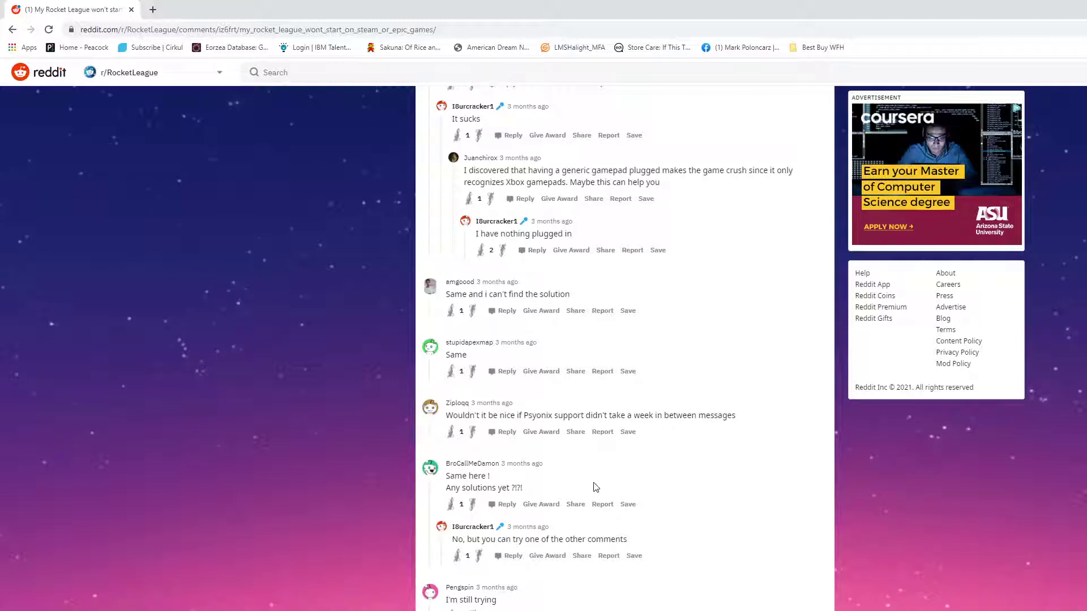
scroll(596, 488, "up", 4)
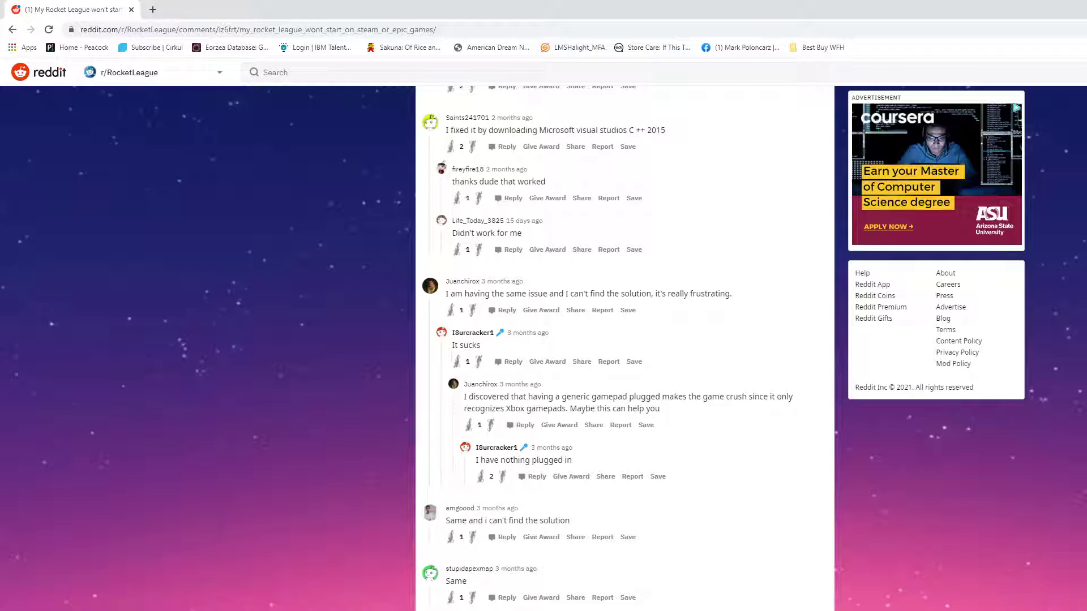
Launch NVIDIA Control Panel from search and pick Rocket League under Program Settings
key("super+s")
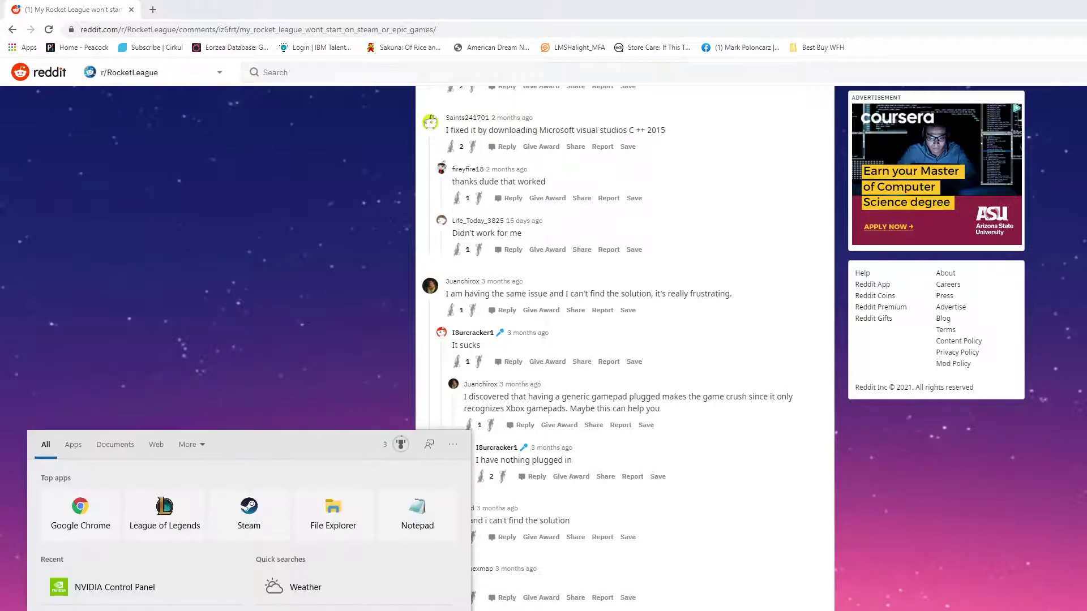
left_click(111, 589)
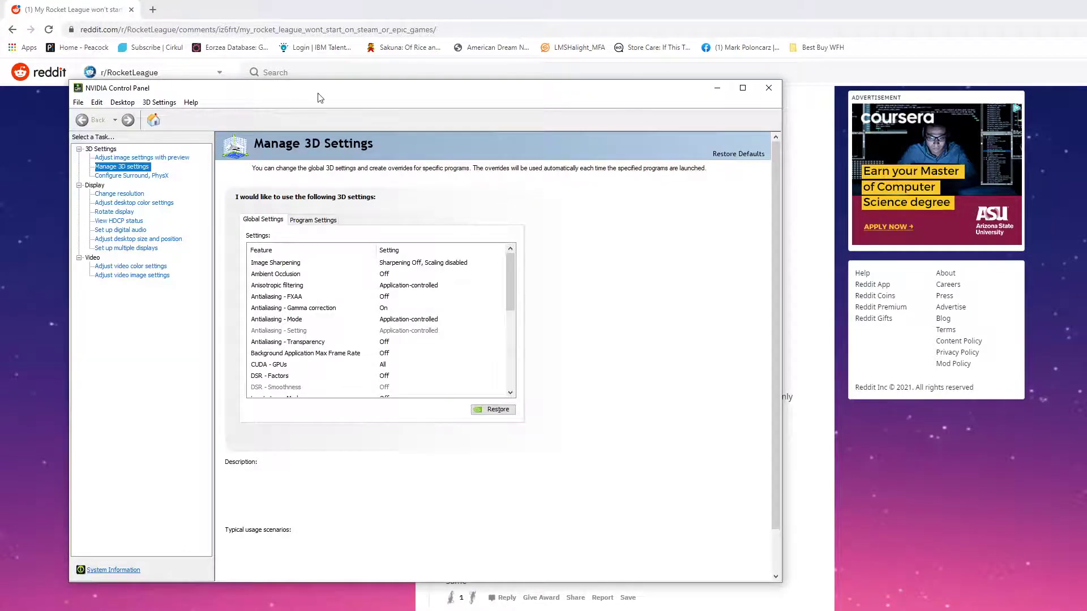
left_click_drag(317, 89, 575, 189)
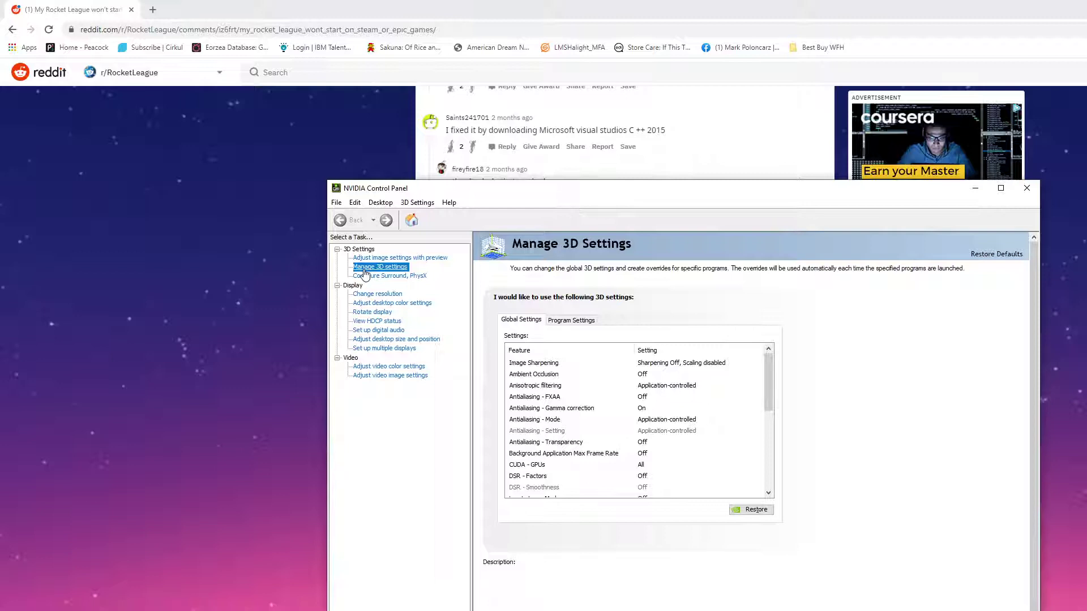
left_click(595, 321)
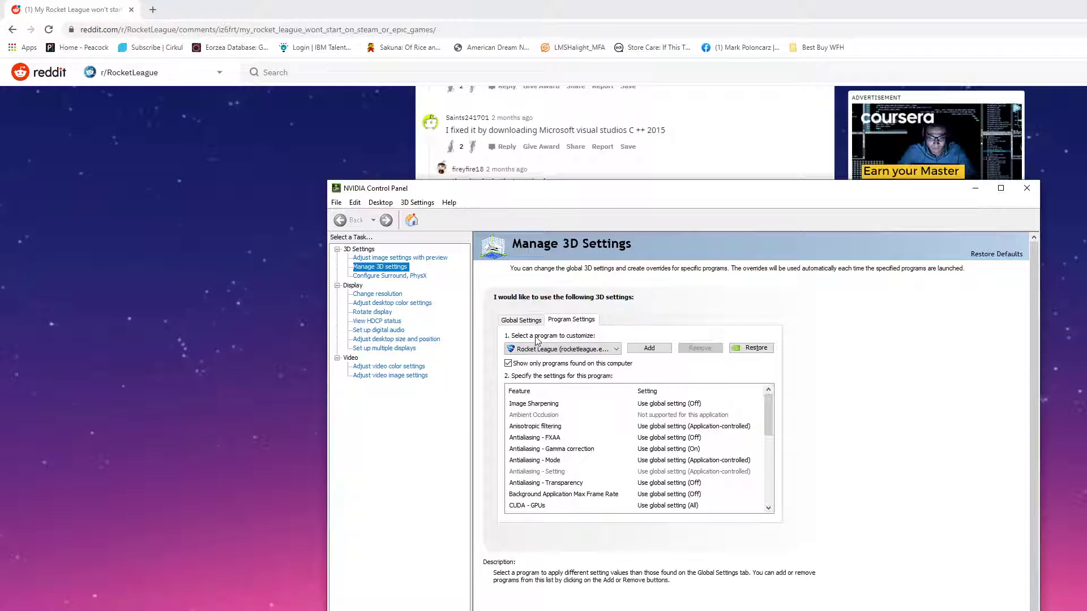
left_click(565, 350)
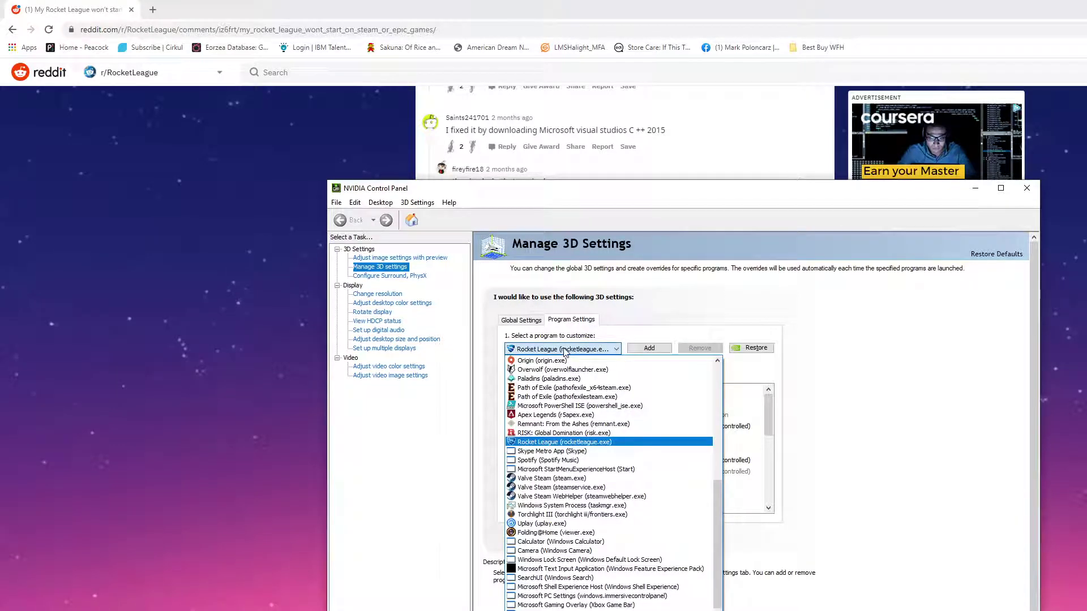
left_click(564, 352)
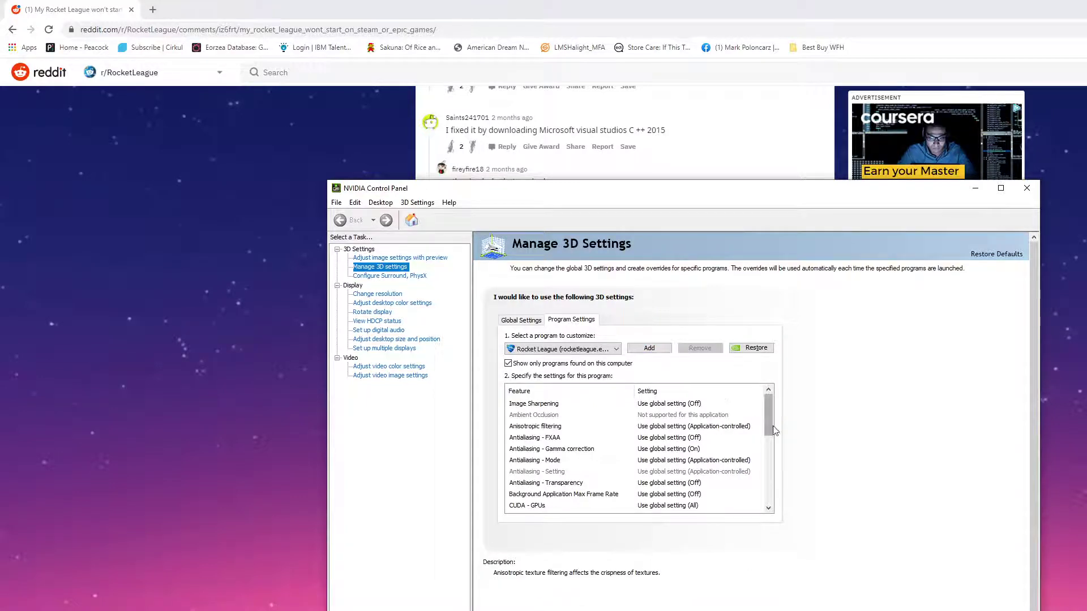
Change Rocket League's Shader Cache setting to Off in the feature list
left_click_drag(768, 412, 767, 474)
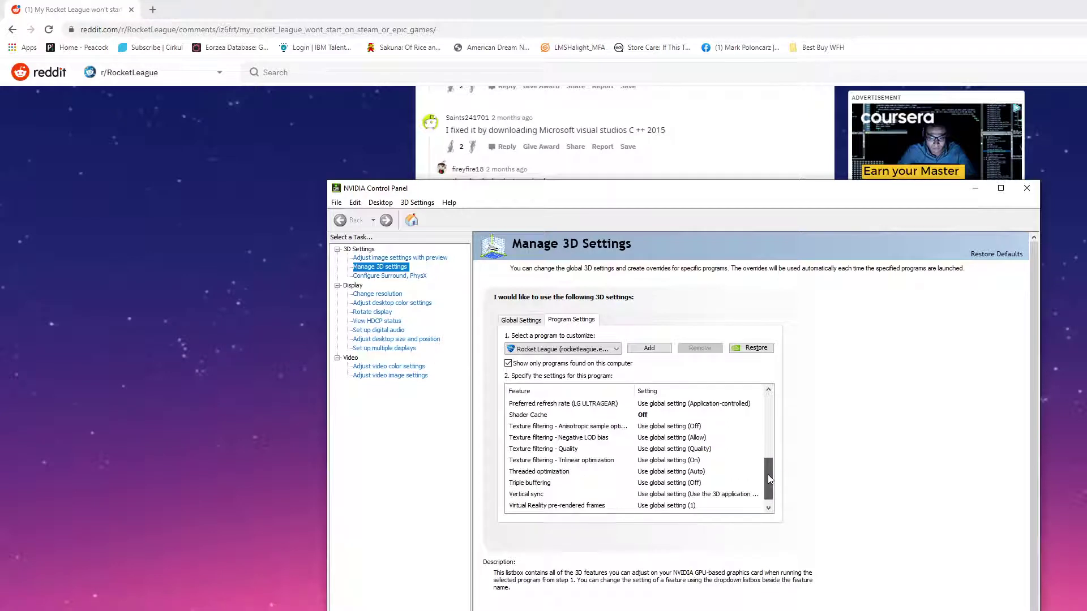
left_click(539, 418)
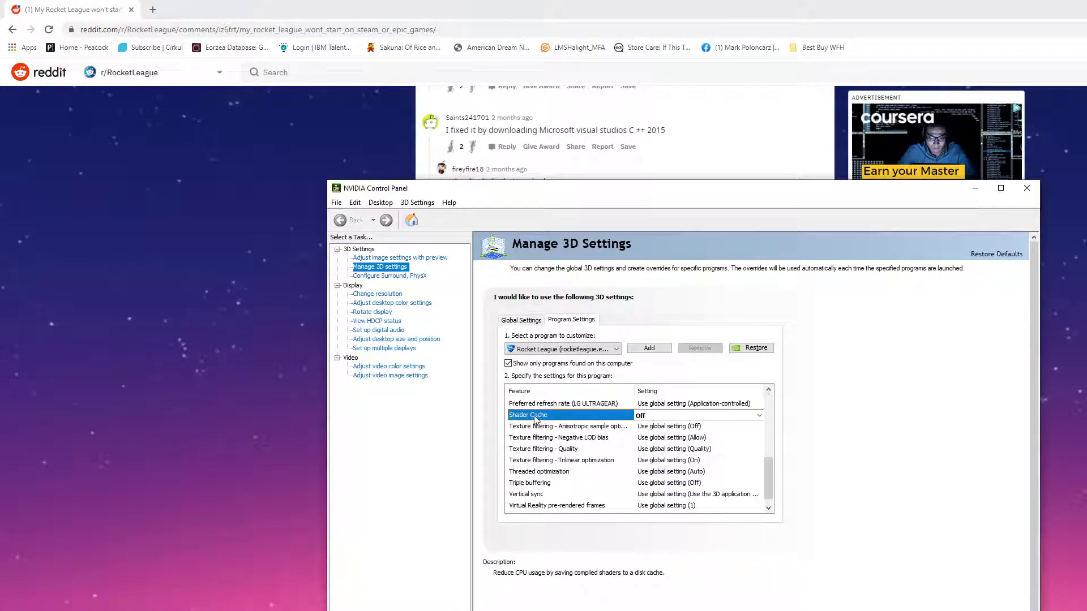
left_click(759, 417)
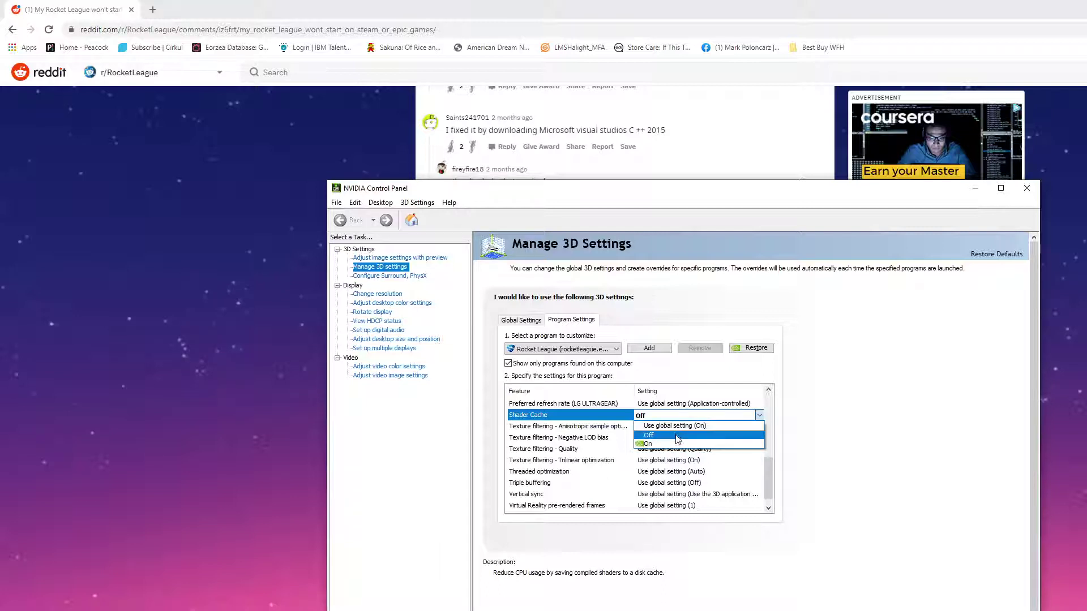
left_click(676, 437)
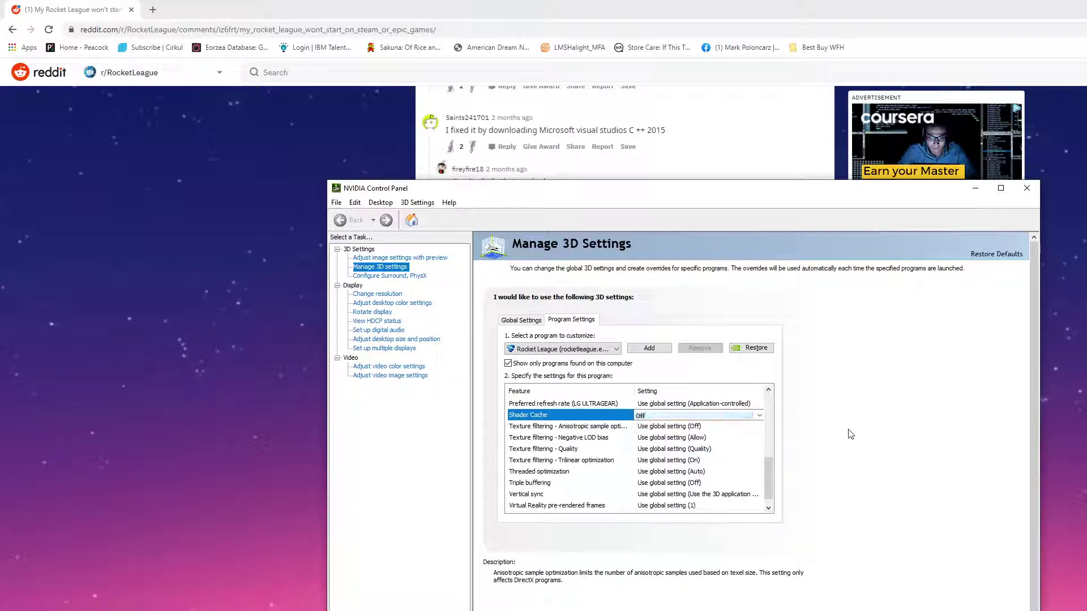
scroll(799, 470, "down", 1)
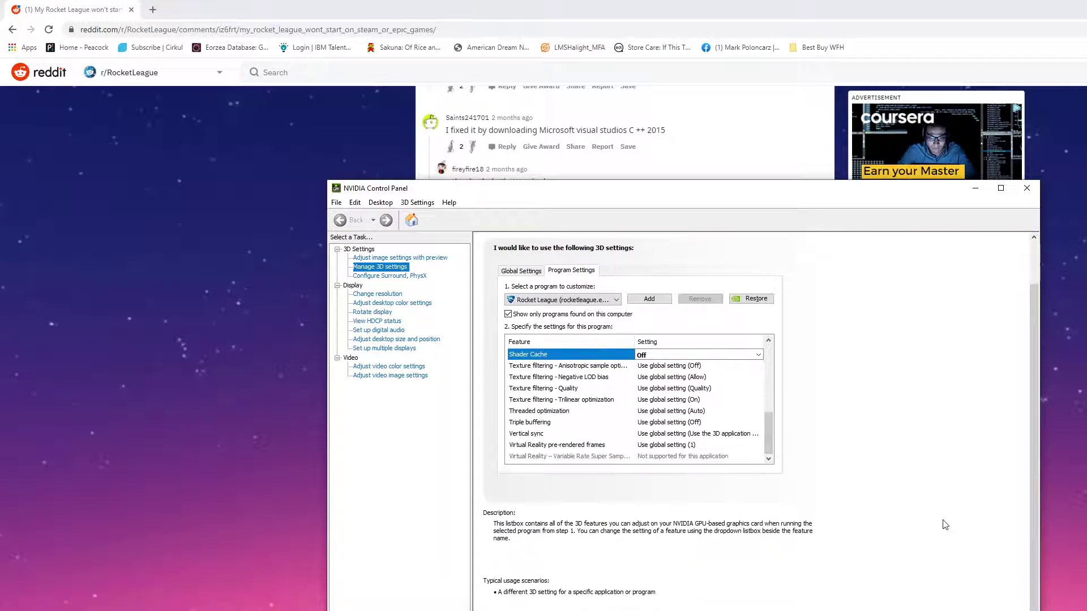
scroll(945, 525, "down", 2)
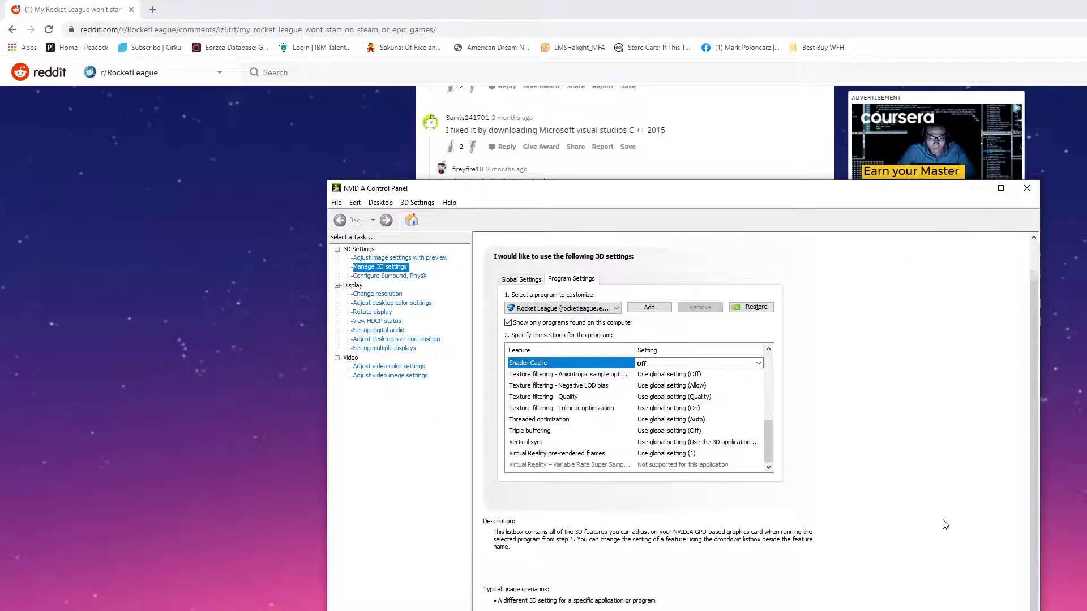
scroll(945, 525, "up", 2)
scroll(944, 525, "down", 2)
scroll(945, 525, "up", 2)
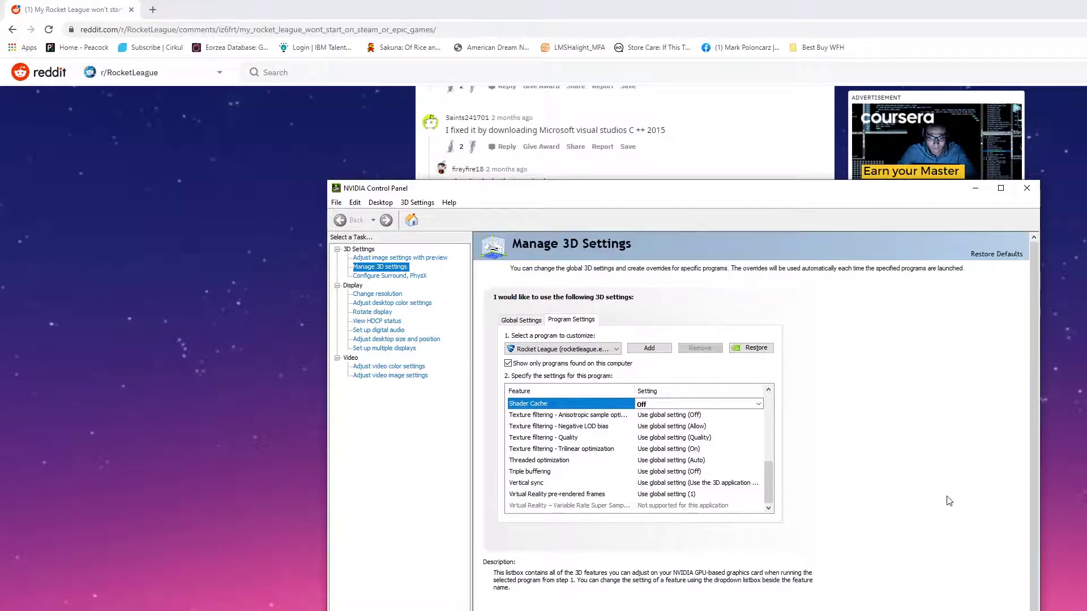
scroll(936, 499, "down", 3)
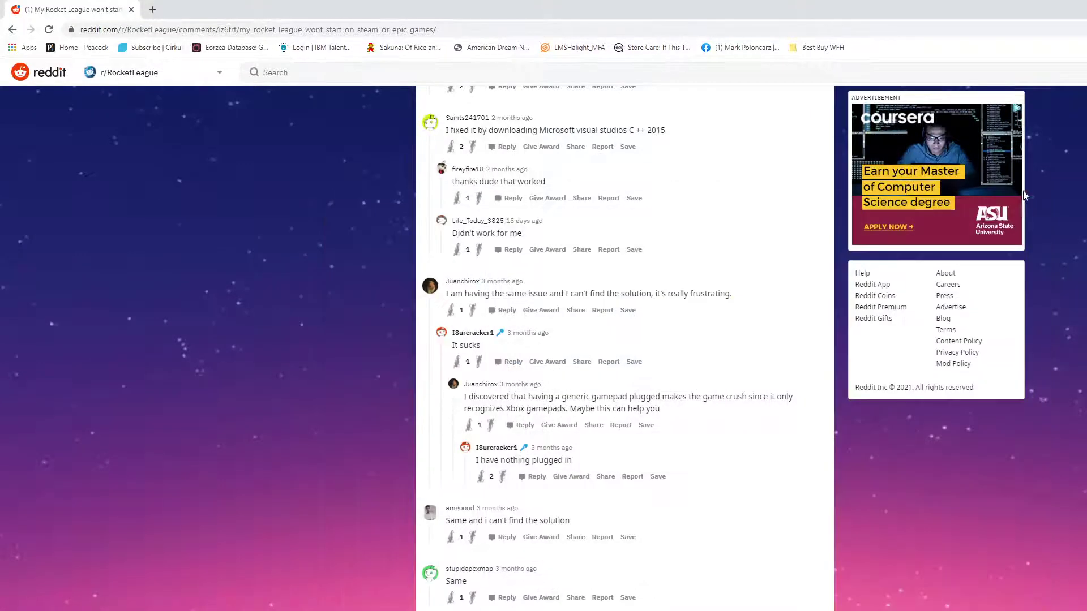
Close the NVIDIA Control Panel window, then bring up Windows search
left_click(1026, 189)
key("super")
Reopen NVIDIA Control Panel and check Rocket League's Shader Cache still shows Off
left_click(917, 340)
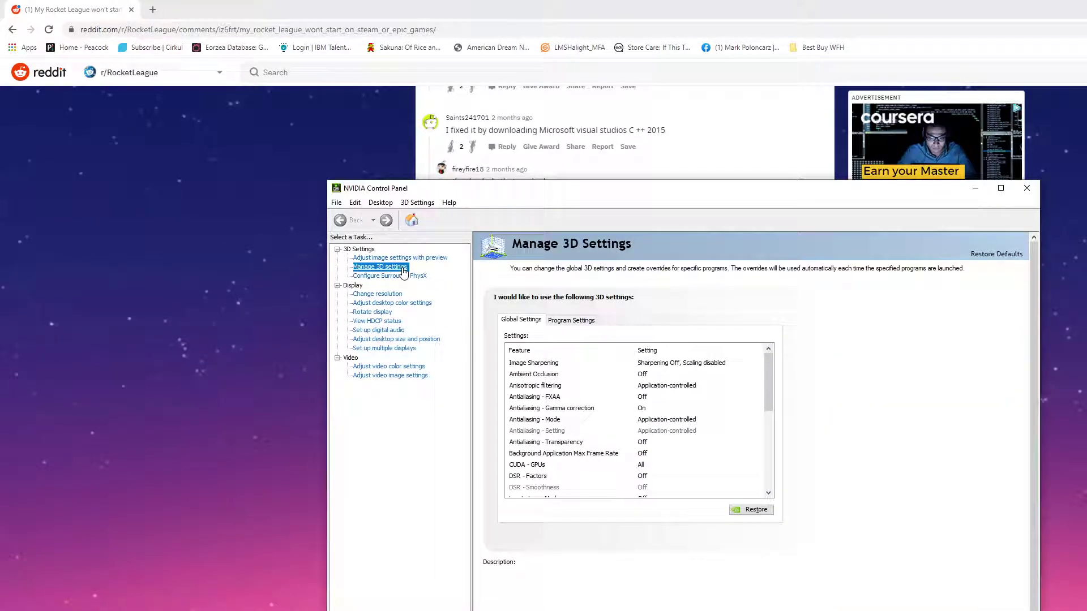
left_click(583, 320)
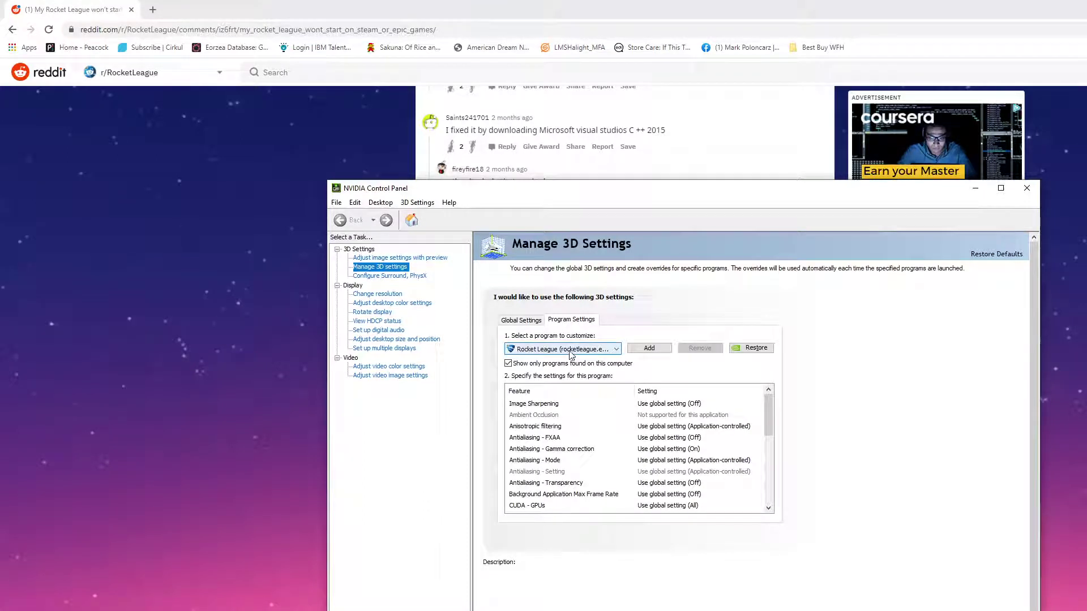
left_click_drag(769, 401, 774, 461)
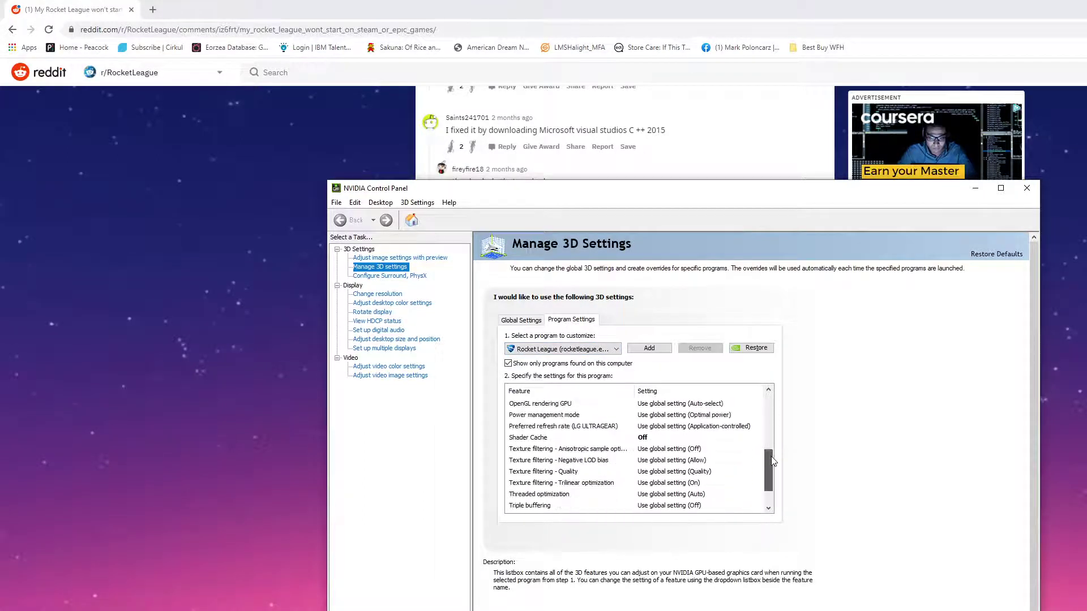
left_click(647, 440)
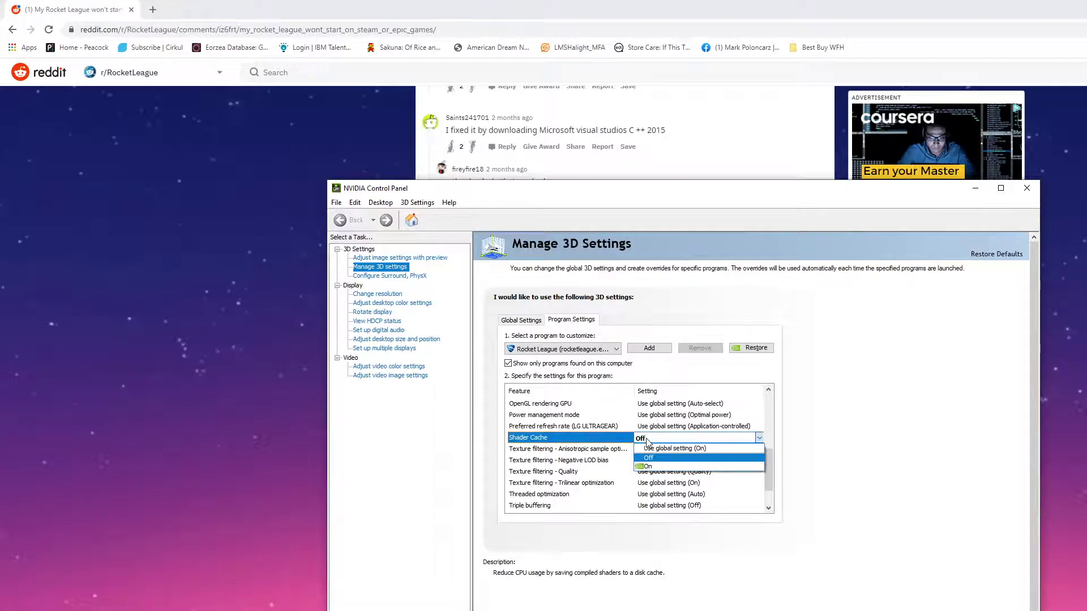
left_click(648, 439)
left_click(648, 440)
left_click(647, 441)
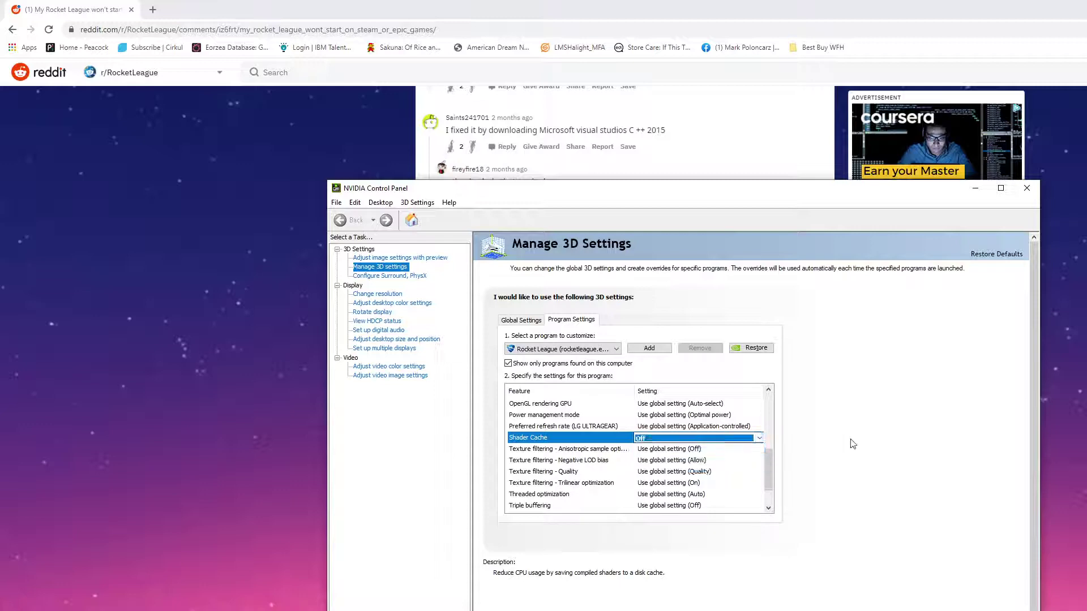
left_click(1026, 188)
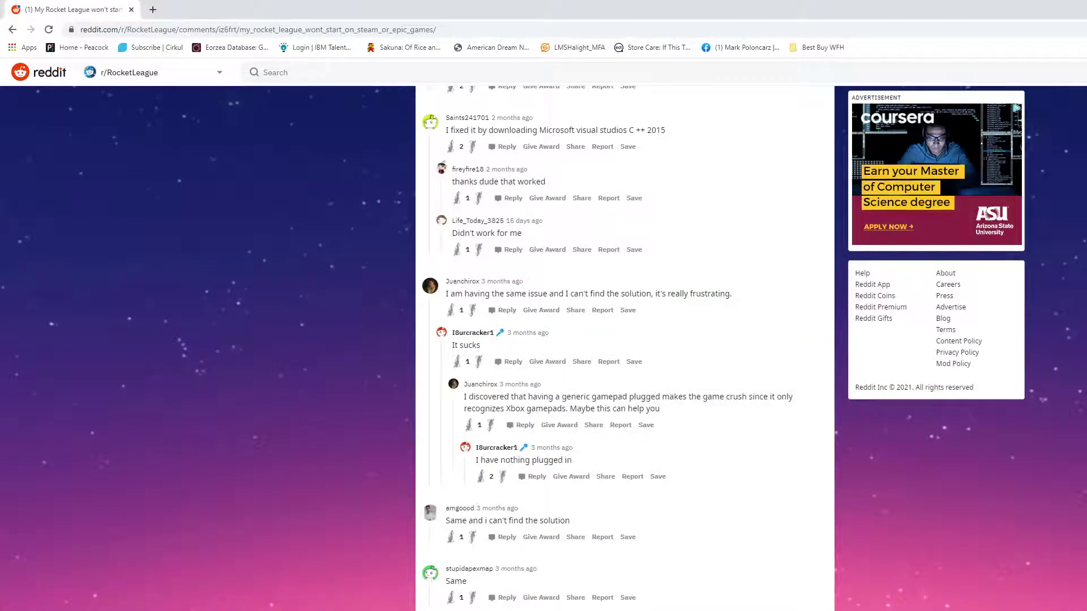